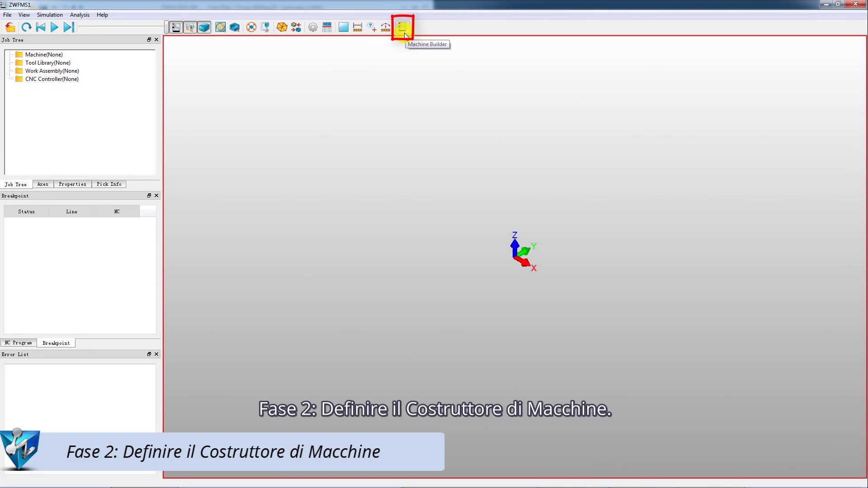
# Open the Machine Builder and save the new machine file as 5x_table_C_on_A-01.mch in the 5x_table_C_on_A-01 folder of machine_library
pyautogui.click(404, 31)
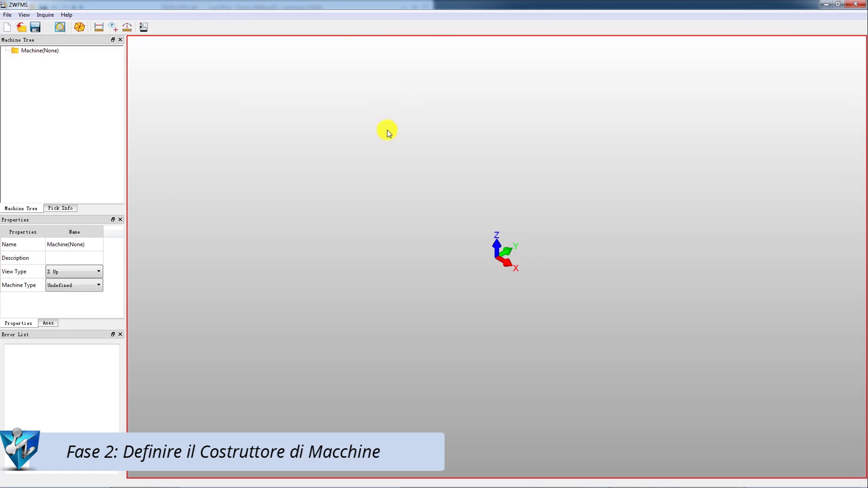
pyautogui.click(37, 27)
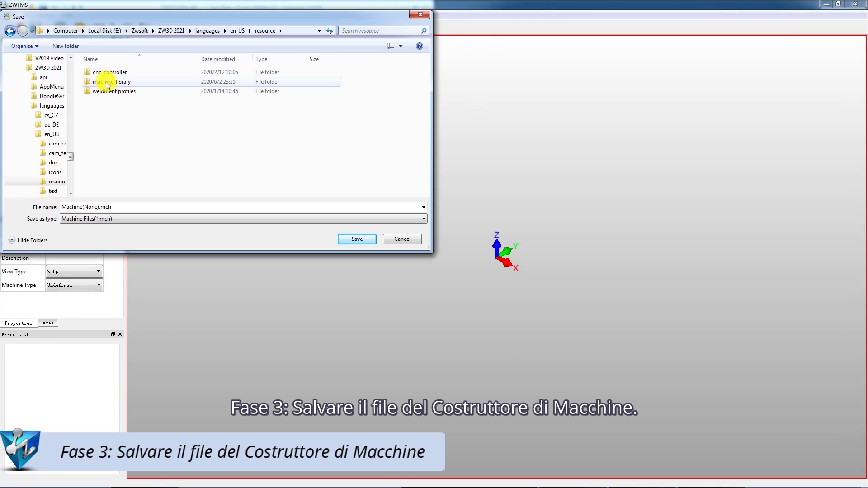
pyautogui.doubleClick(108, 82)
pyautogui.doubleClick(101, 205)
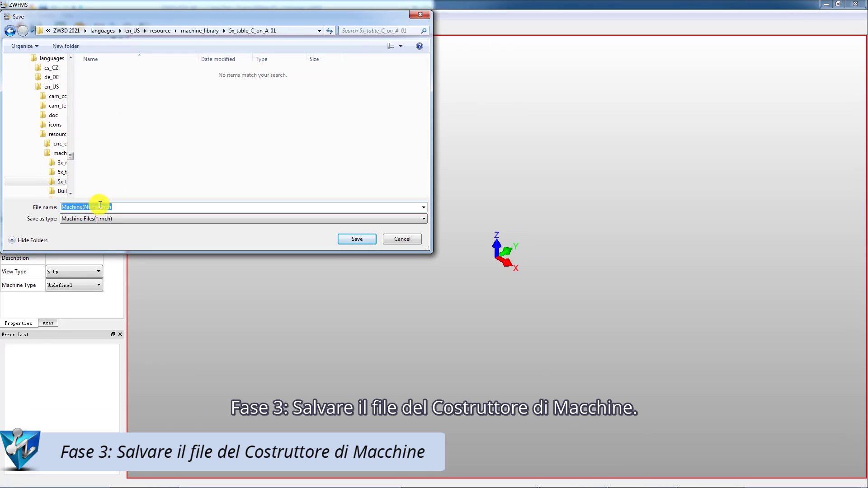
pyautogui.write('5x_table_C_on_A-01')
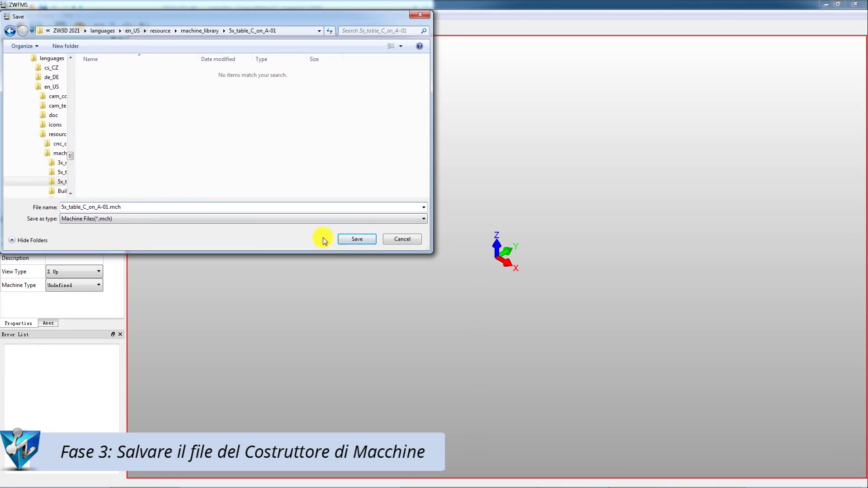
pyautogui.click(352, 239)
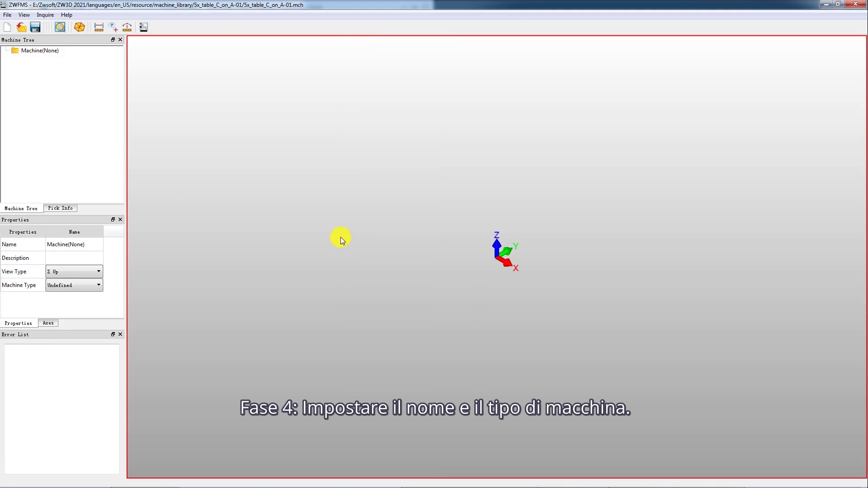
# Rename the machine to 5x_table_C_on_A-01 and set its machine type to Table_C_on_A
pyautogui.rightClick(34, 51)
pyautogui.click(75, 71)
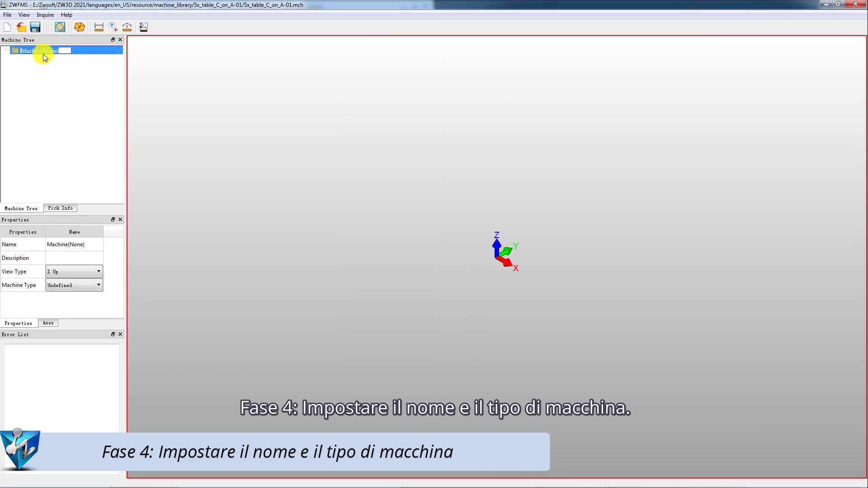
pyautogui.write('5x_table_C_on_A-01')
pyautogui.press('Return')
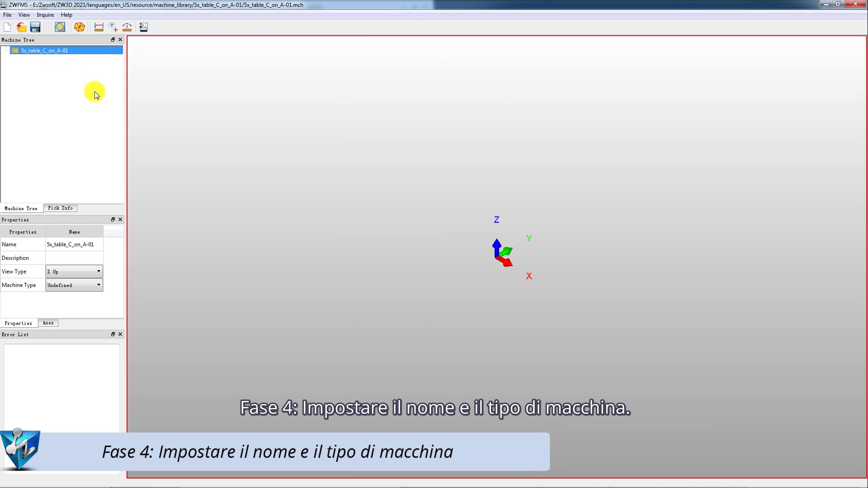
pyautogui.click(69, 286)
pyautogui.click(68, 300)
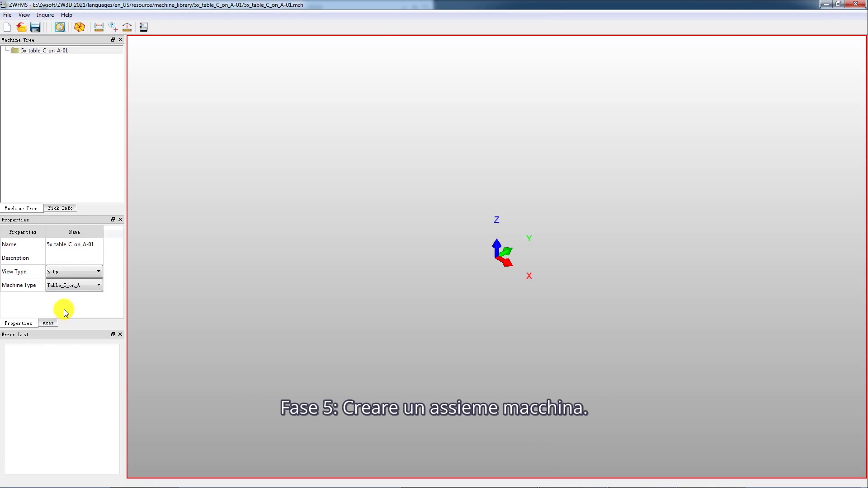
# Create a machine part assembly named Machine Base under the 5x_table_C_on_A-01 machine
pyautogui.rightClick(52, 52)
pyautogui.moveTo(88, 107)
pyautogui.click(135, 110)
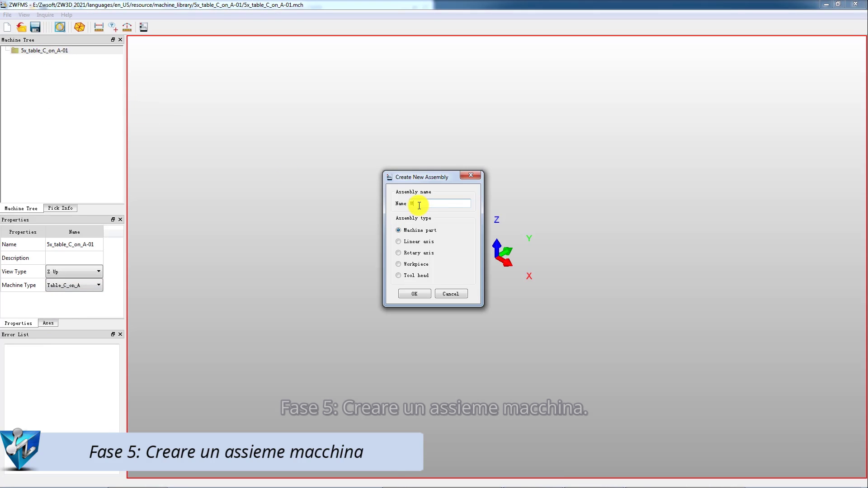
pyautogui.write('M')
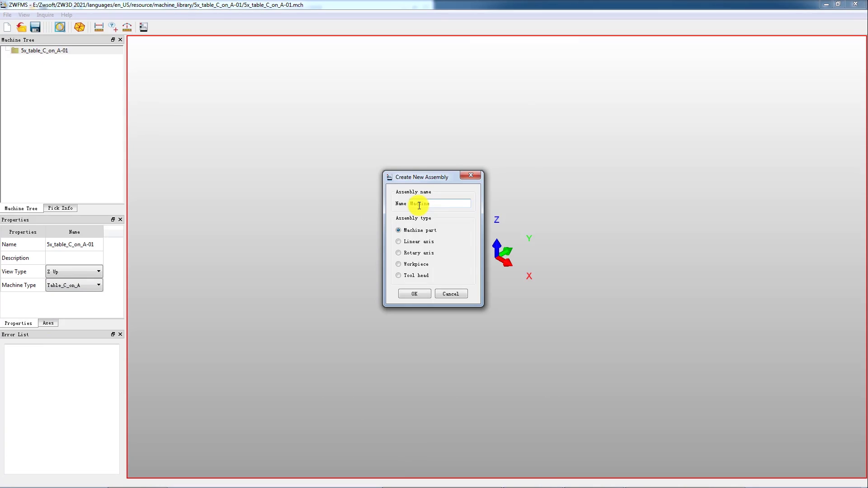
pyautogui.click(413, 294)
# Create a linear axis assembly named X under Machine Base
pyautogui.rightClick(57, 63)
pyautogui.moveTo(91, 105)
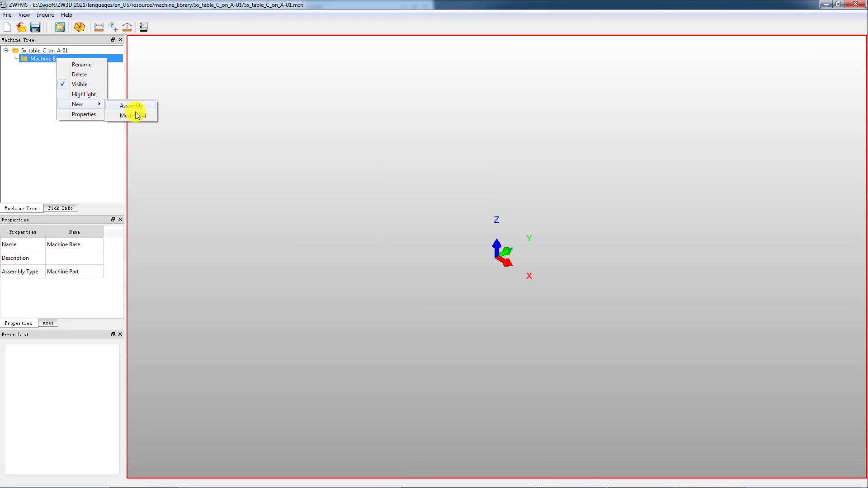
pyautogui.click(134, 108)
pyautogui.click(406, 247)
pyautogui.click(449, 202)
pyautogui.write('X')
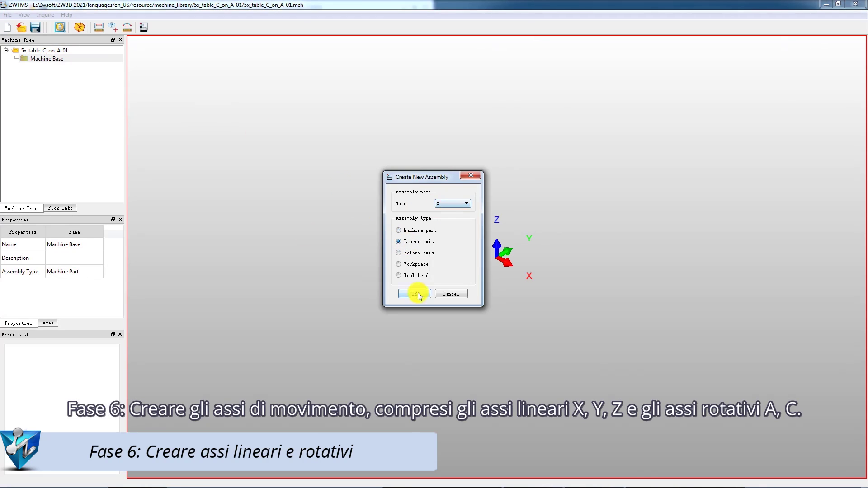
pyautogui.click(416, 294)
# Create a linear axis assembly named Y under Machine Base
pyautogui.rightClick(58, 59)
pyautogui.moveTo(91, 102)
pyautogui.click(145, 108)
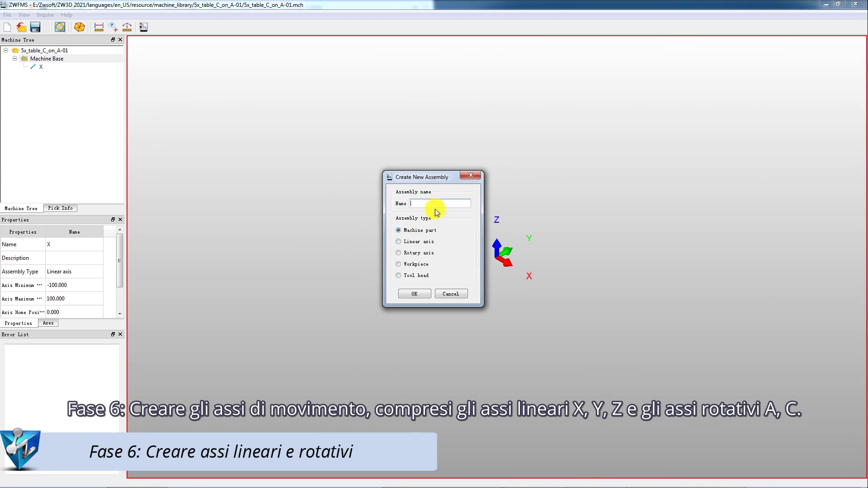
pyautogui.click(416, 242)
pyautogui.click(466, 203)
pyautogui.click(452, 218)
pyautogui.click(414, 294)
# Create a linear axis assembly named Z under Machine Base
pyautogui.rightClick(58, 59)
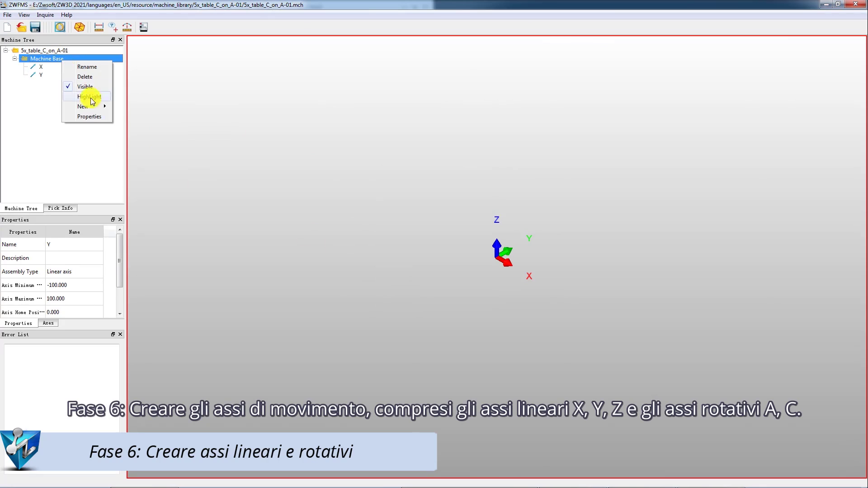
pyautogui.moveTo(90, 106)
pyautogui.click(130, 111)
pyautogui.click(414, 240)
pyautogui.click(465, 203)
pyautogui.click(447, 222)
pyautogui.click(414, 294)
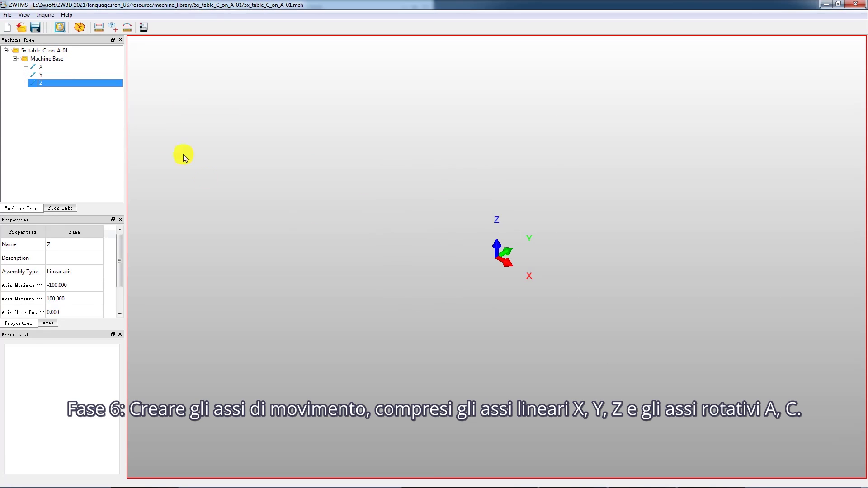
# Create a rotary axis assembly named A under Machine Base
pyautogui.rightClick(62, 62)
pyautogui.click(134, 109)
pyautogui.click(398, 253)
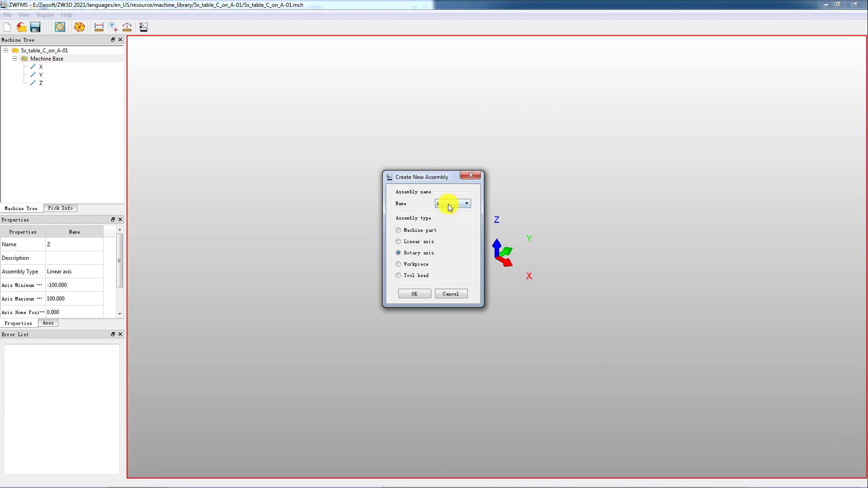
pyautogui.click(422, 295)
# Create a rotary axis assembly named C under Machine Base
pyautogui.rightClick(60, 59)
pyautogui.moveTo(91, 106)
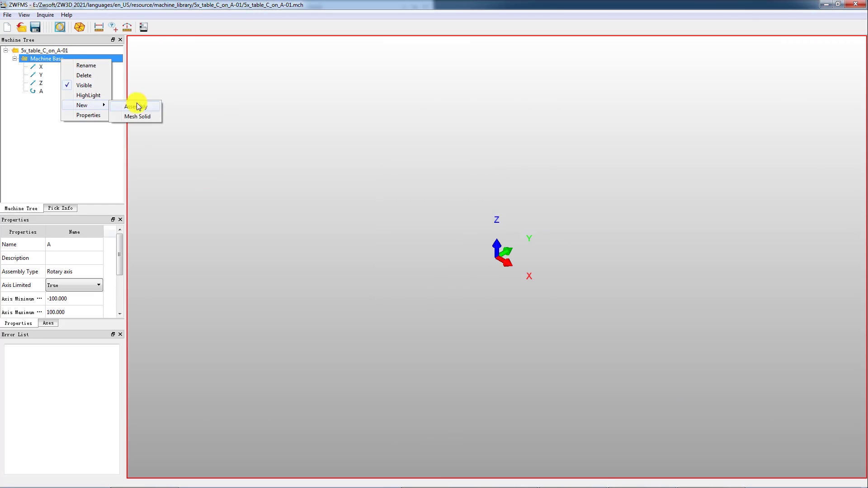
pyautogui.click(136, 108)
pyautogui.click(398, 252)
pyautogui.click(414, 293)
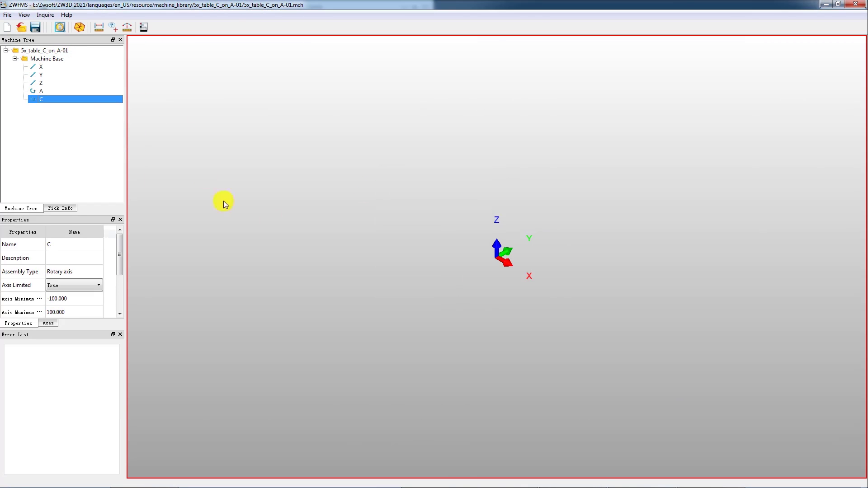
# Check the axes and rearrange them under Machine Base so that Y carries X, X carries Z, and A carries C
pyautogui.click(41, 67)
pyautogui.press('Down')
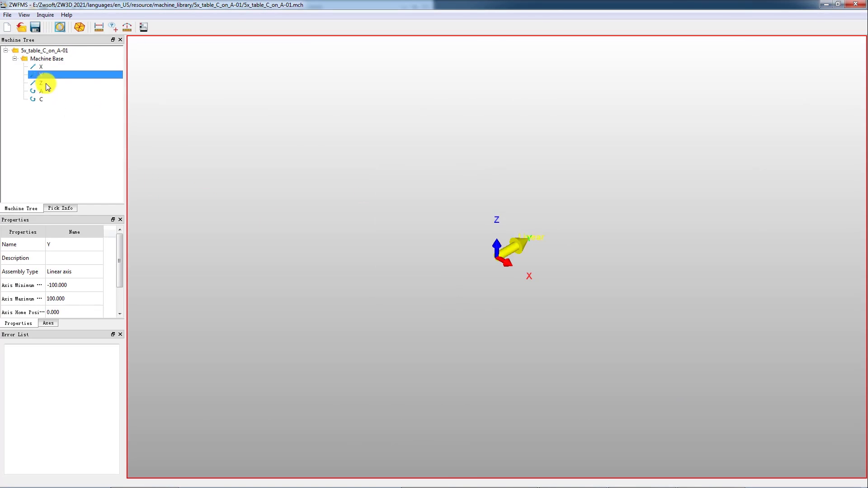
pyautogui.press('Down')
pyautogui.click(43, 92)
pyautogui.click(64, 100)
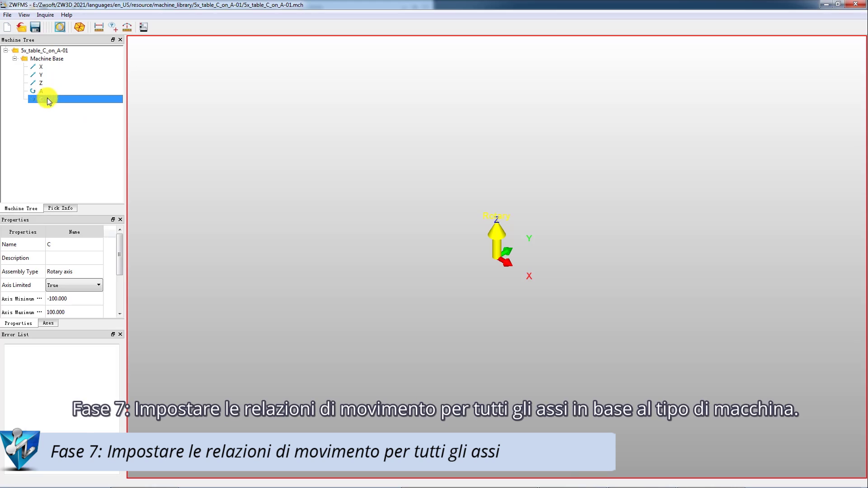
pyautogui.moveTo(40, 67); pyautogui.dragTo(25, 93)
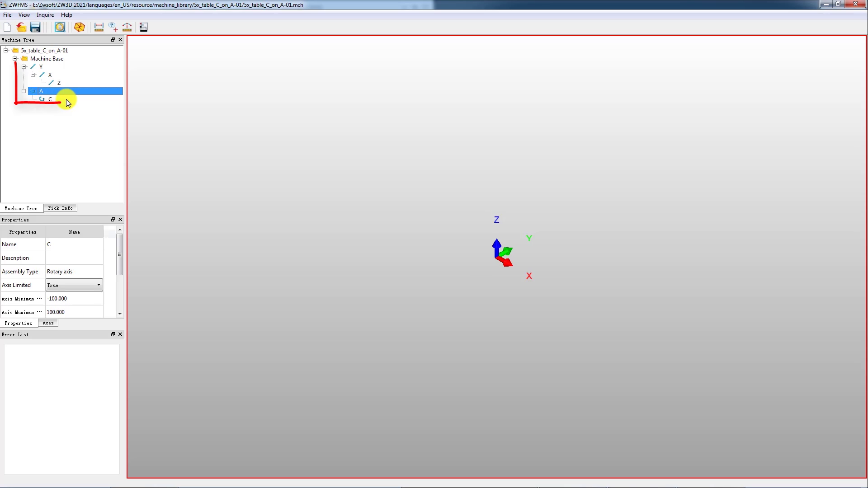
# Insert zw_5x_base.stl as a mesh solid under Machine Base
pyautogui.rightClick(63, 59)
pyautogui.moveTo(89, 108)
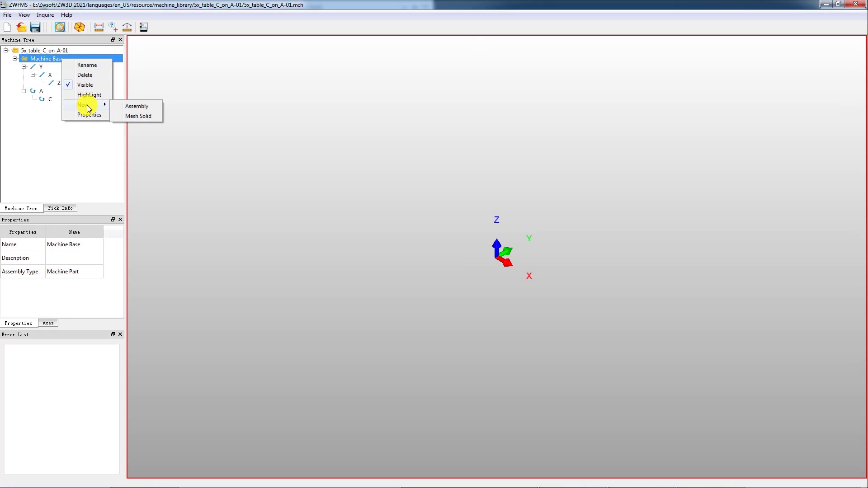
pyautogui.click(145, 118)
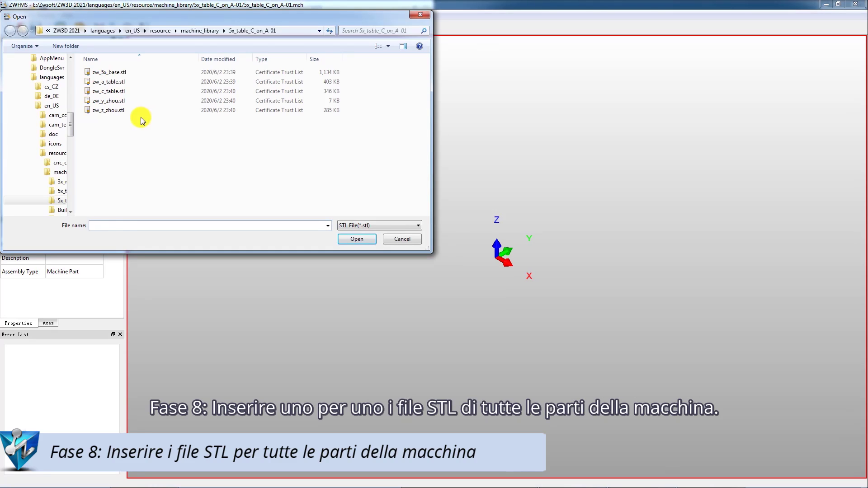
pyautogui.click(116, 72)
pyautogui.click(356, 239)
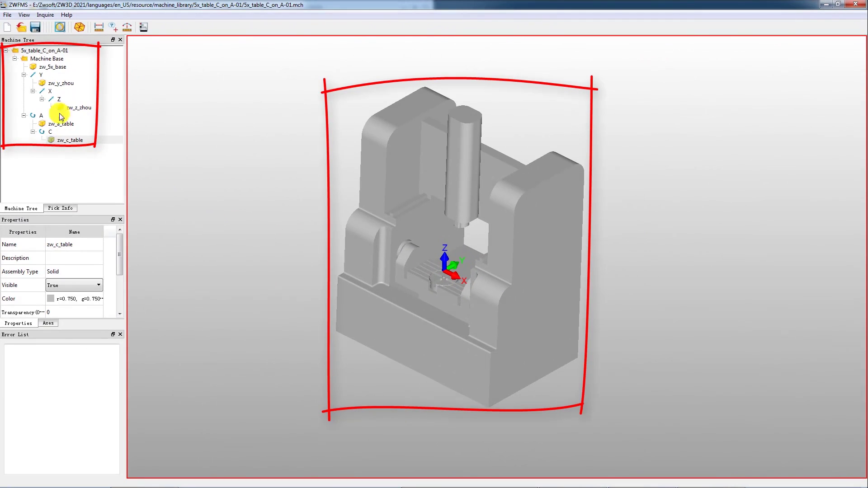
# Review the axis vectors of the linear axes Y, X and Z, keeping the positive directions
pyautogui.click(40, 75)
pyautogui.moveTo(122, 265); pyautogui.dragTo(116, 290)
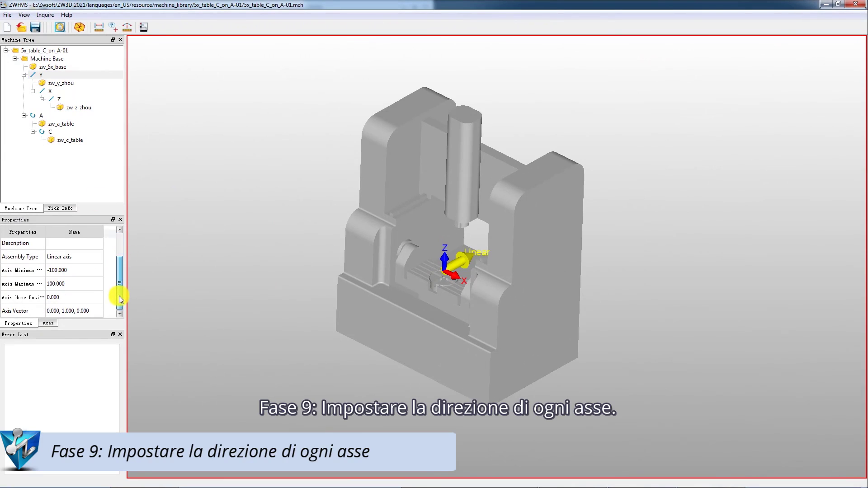
pyautogui.doubleClick(64, 309)
pyautogui.click(430, 263)
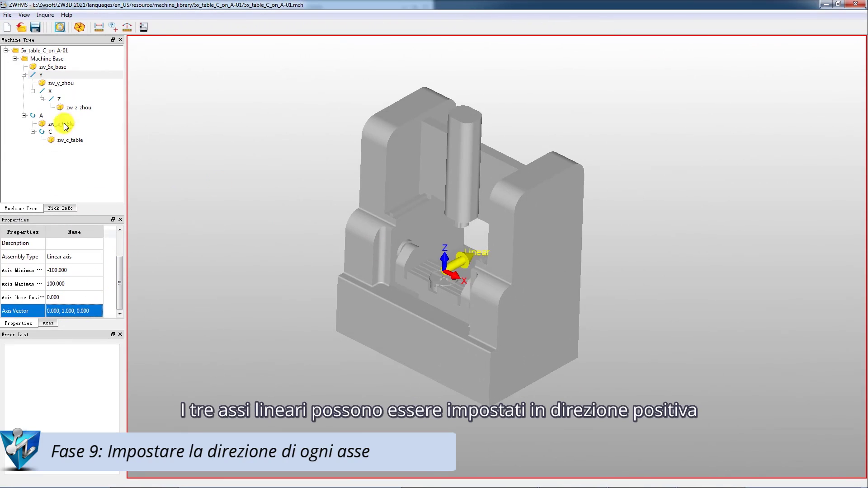
pyautogui.click(50, 91)
pyautogui.click(58, 101)
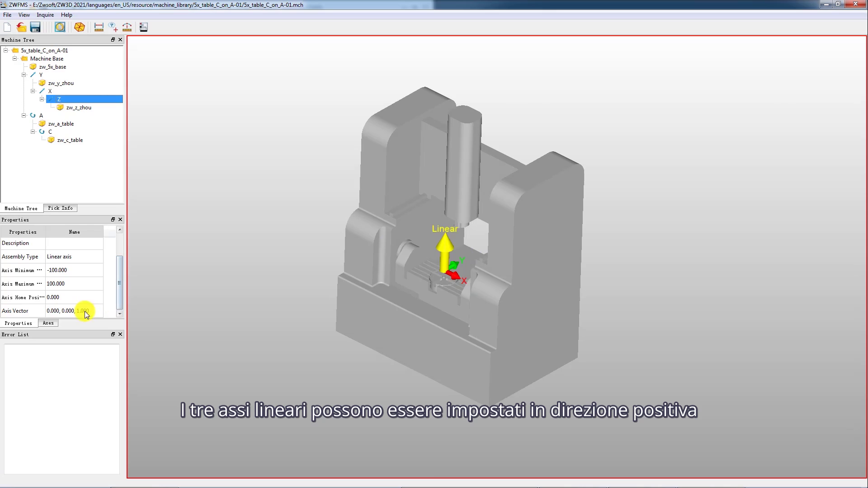
# Check rotary axis A's properties and reverse the C axis's rotation vector to negative Z (0, 0, -1)
pyautogui.click(42, 118)
pyautogui.moveTo(119, 251); pyautogui.dragTo(118, 305)
pyautogui.click(50, 132)
pyautogui.doubleClick(116, 297)
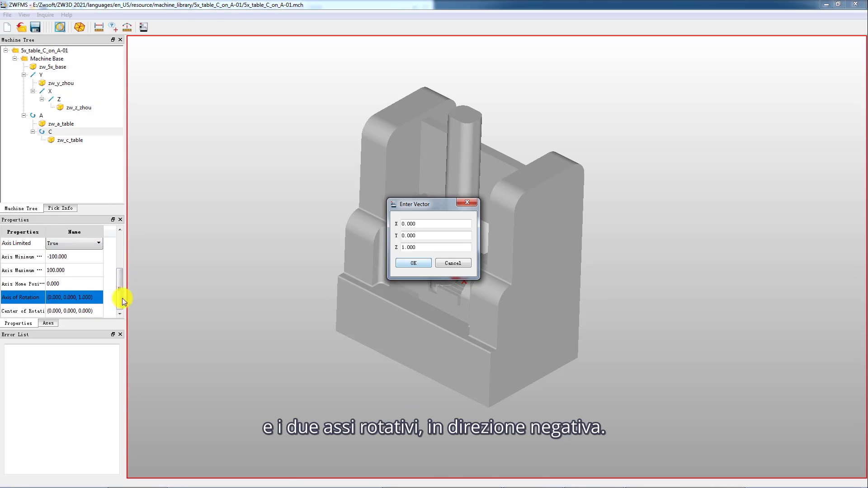
pyautogui.click(403, 247)
pyautogui.write('-')
pyautogui.click(408, 264)
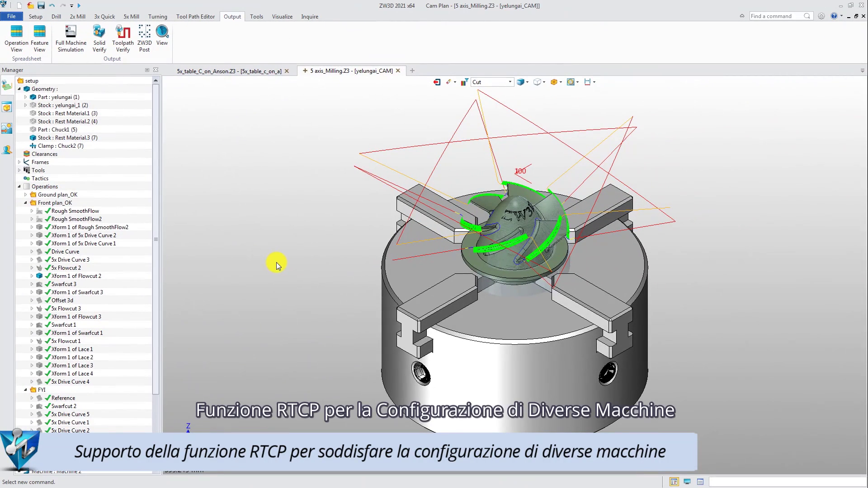
# In ZW3D, launch Full Machine Simulation for the operation Xform 1 of Flowcut 2
pyautogui.click(96, 278)
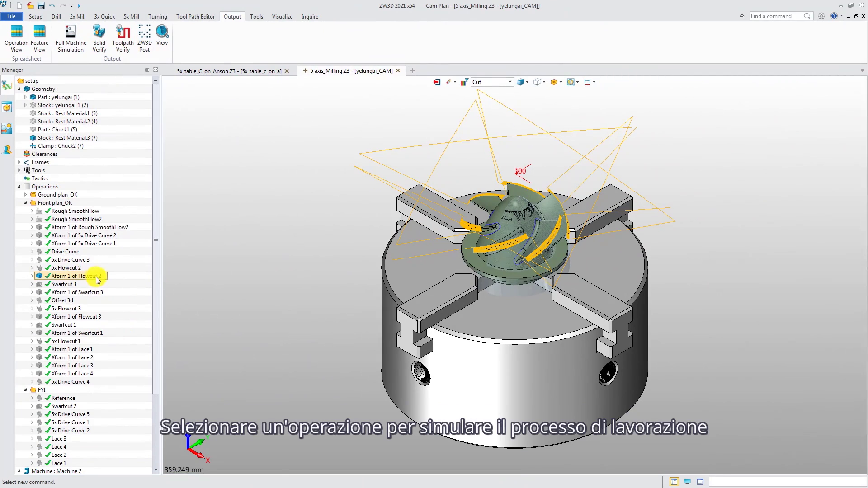
pyautogui.rightClick(104, 278)
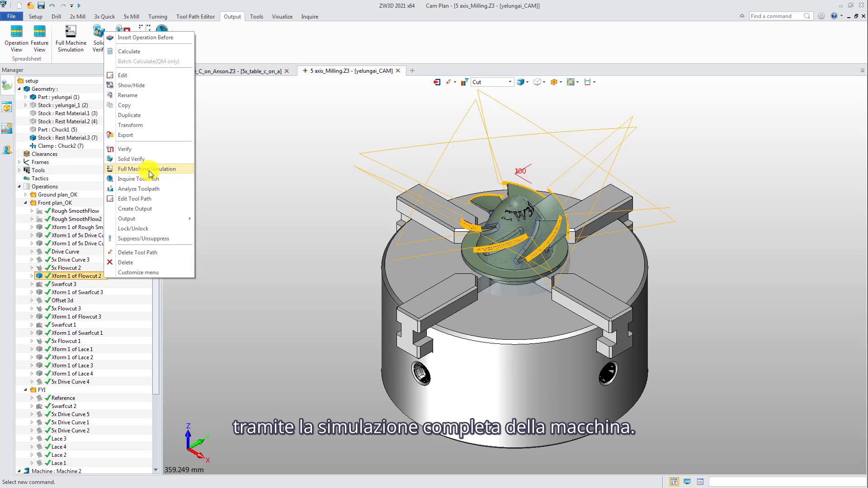
pyautogui.click(166, 170)
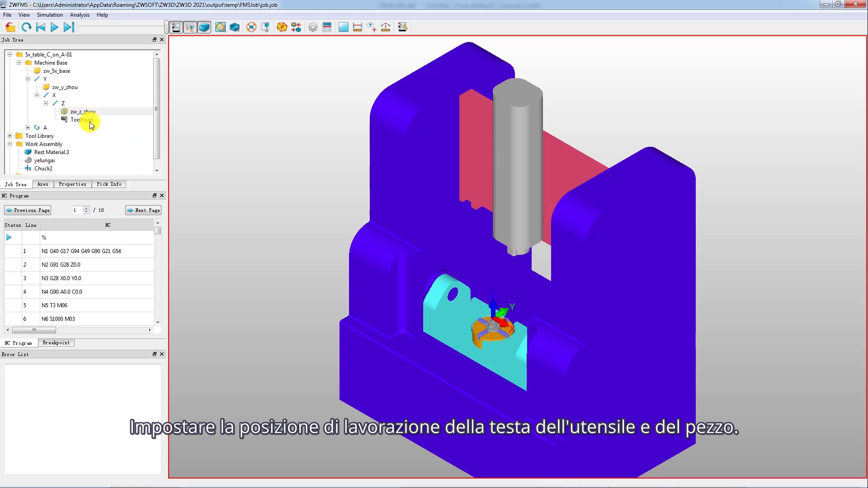
# Set the machining position of the Toolhead under the Z axis
pyautogui.doubleClick(91, 122)
pyautogui.click(316, 146)
pyautogui.click(329, 229)
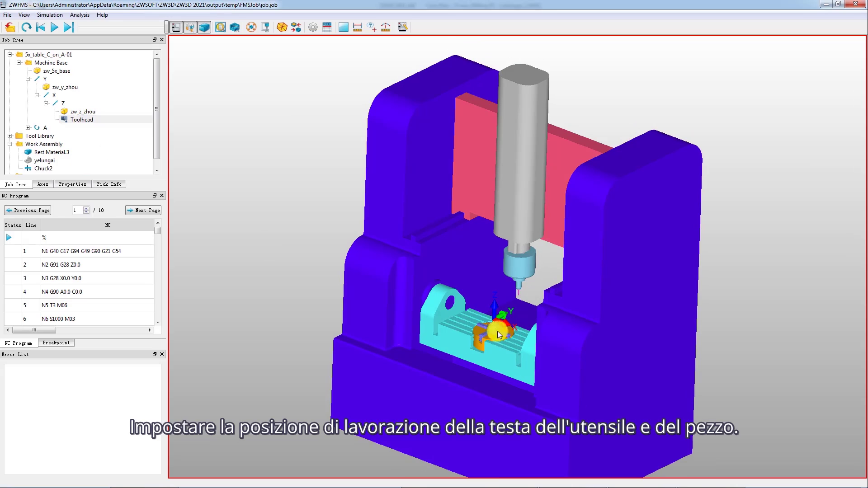
# Set the Z value of the Workpiece frame's attach point to 32.1 and accept the frame settings
pyautogui.rightClick(104, 162)
pyautogui.click(165, 178)
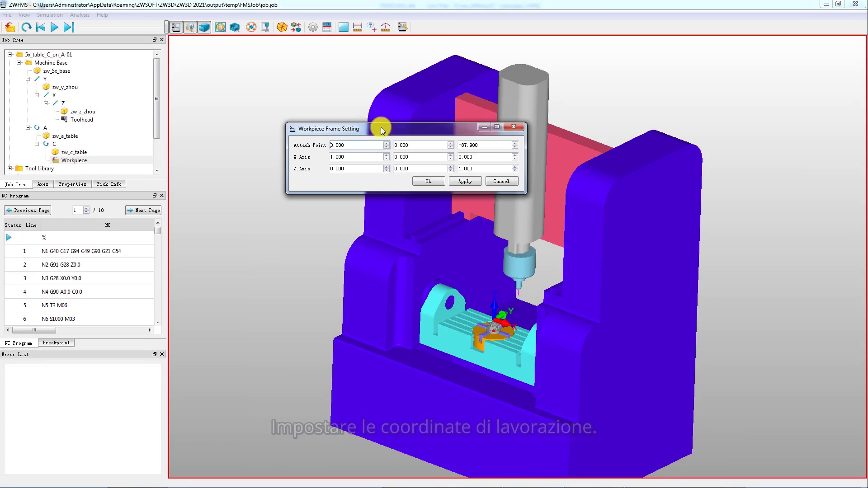
pyautogui.moveTo(381, 130); pyautogui.dragTo(353, 135)
pyautogui.write('32.1')
pyautogui.click(334, 176)
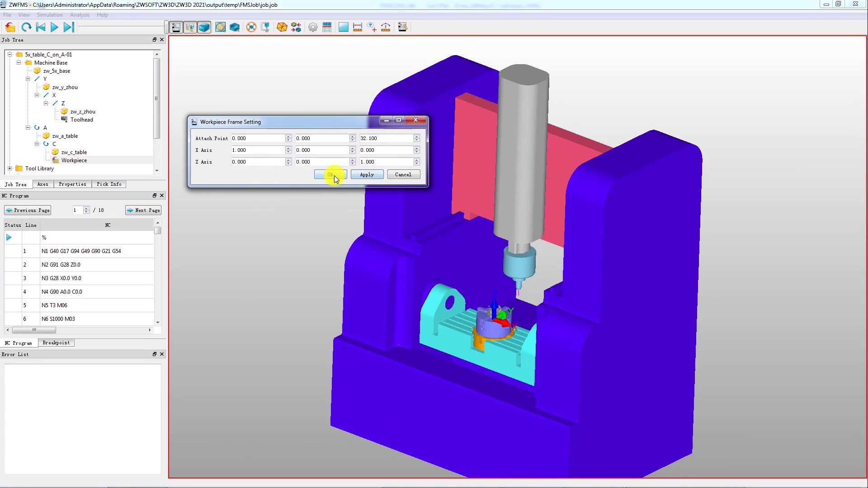
pyautogui.scroll(4, 472, 299)
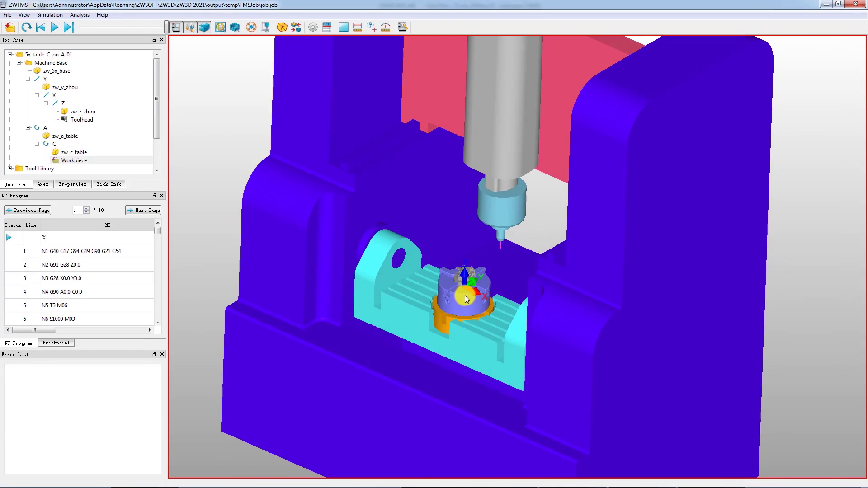
pyautogui.click(282, 26)
pyautogui.click(307, 102)
pyautogui.scroll(-4, 448, 248)
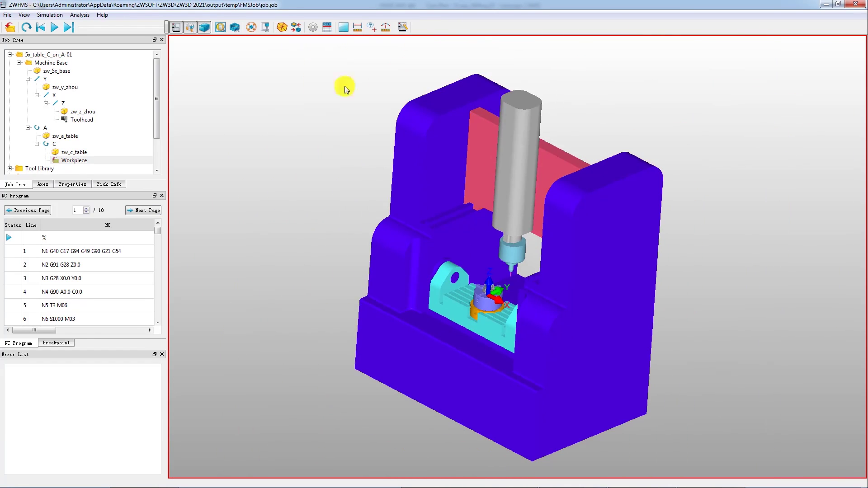
# Set the Z value of the G54 work offset in the machine tool register to 32.1 and save the change
pyautogui.click(327, 27)
pyautogui.doubleClick(516, 274)
pyautogui.write('32.1')
pyautogui.click(320, 383)
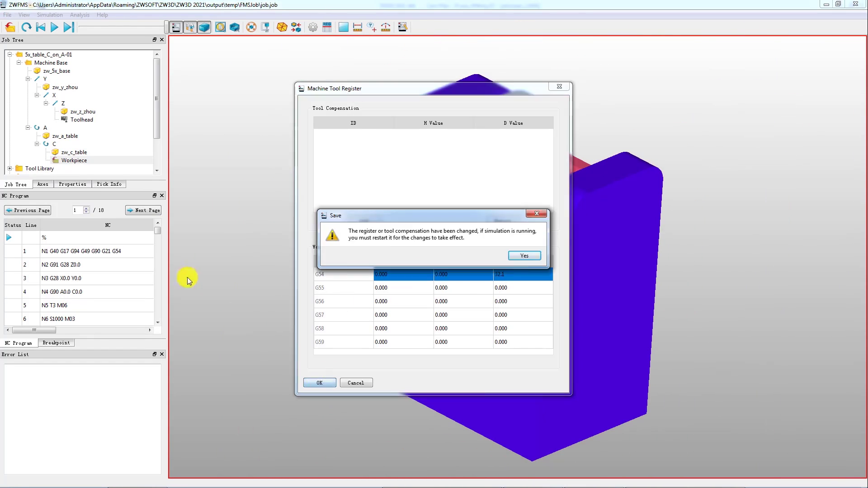
pyautogui.press('Return')
# Load the external NC program "NC_5x close RTCP.nc" from the 5x_table_C_on_A-01 machine library folder and look through its code lines
pyautogui.scroll(-20, 156, 235)
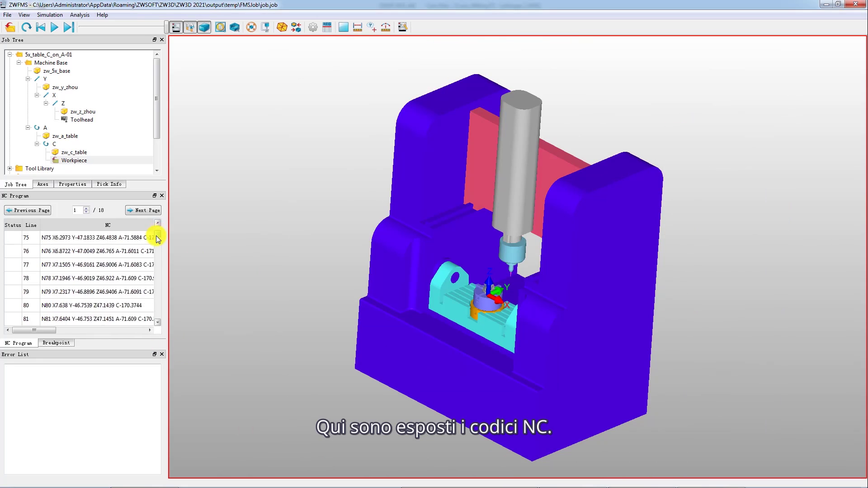
pyautogui.scroll(20, 156, 235)
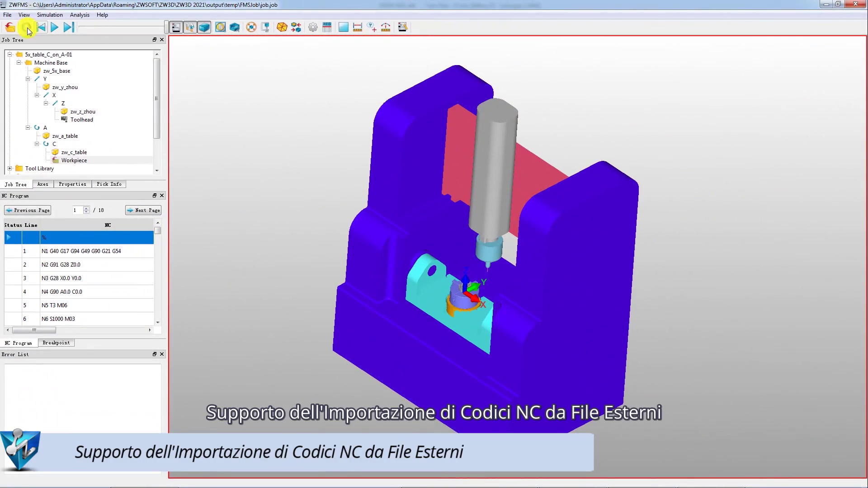
pyautogui.click(8, 15)
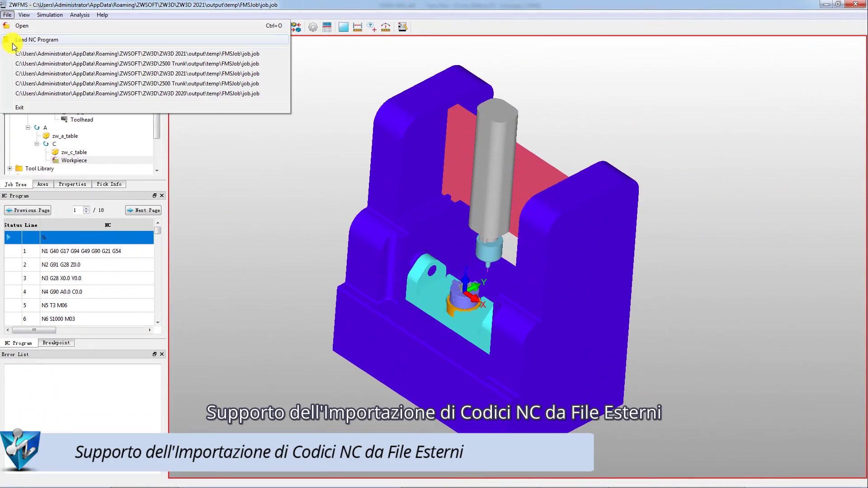
pyautogui.click(50, 41)
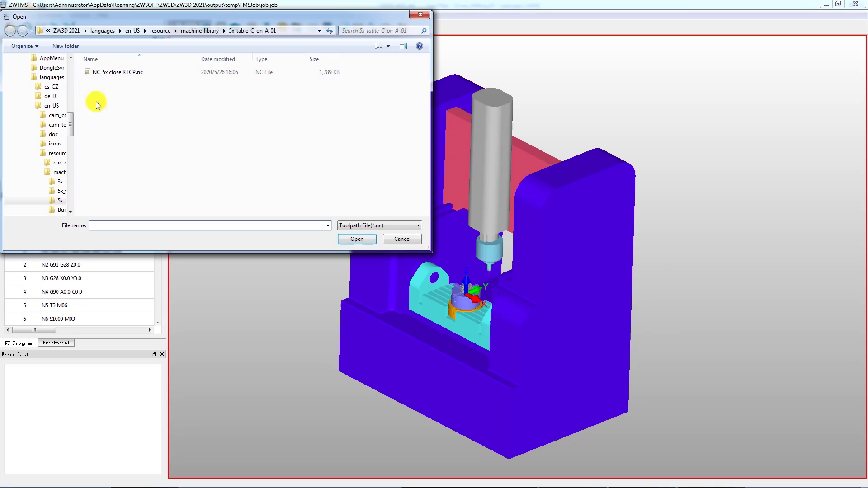
pyautogui.click(126, 74)
pyautogui.click(354, 240)
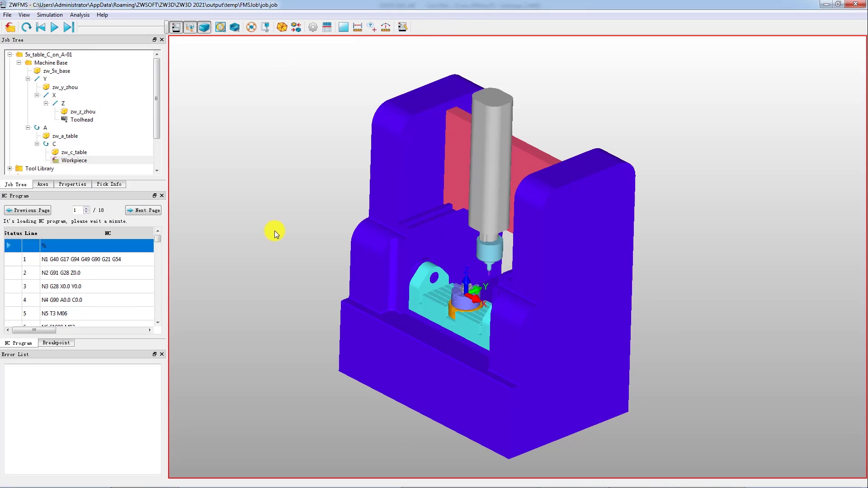
pyautogui.scroll(-10, 158, 231)
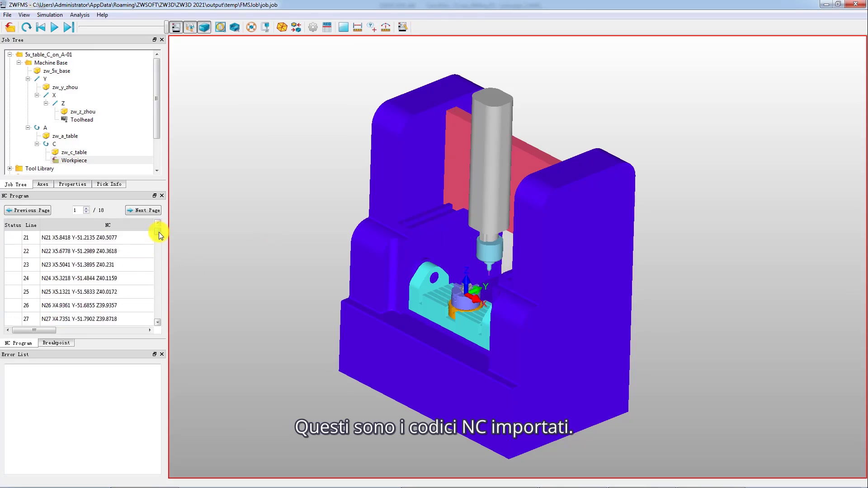